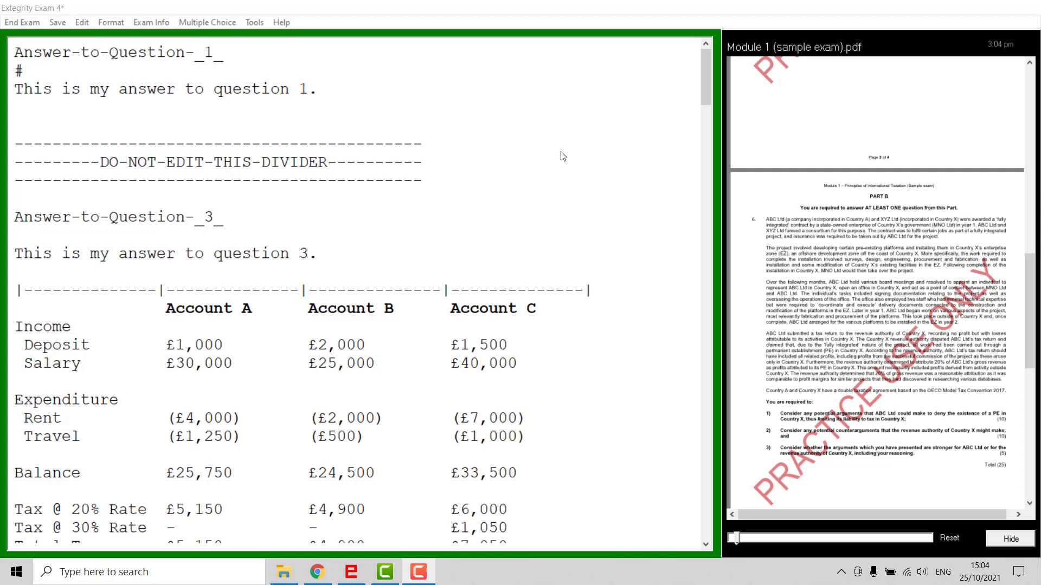
Choose End Exam Now from the End Exam menu and tick the Confirm checkbox
{"action": "left_click", "coordinate": [23, 23]}
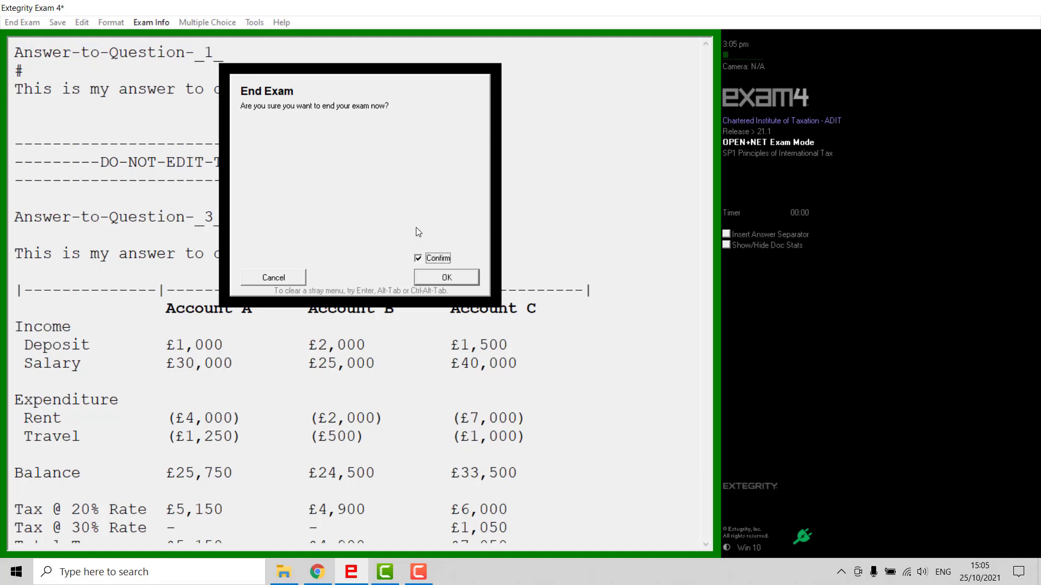
{"action": "left_click", "coordinate": [447, 277]}
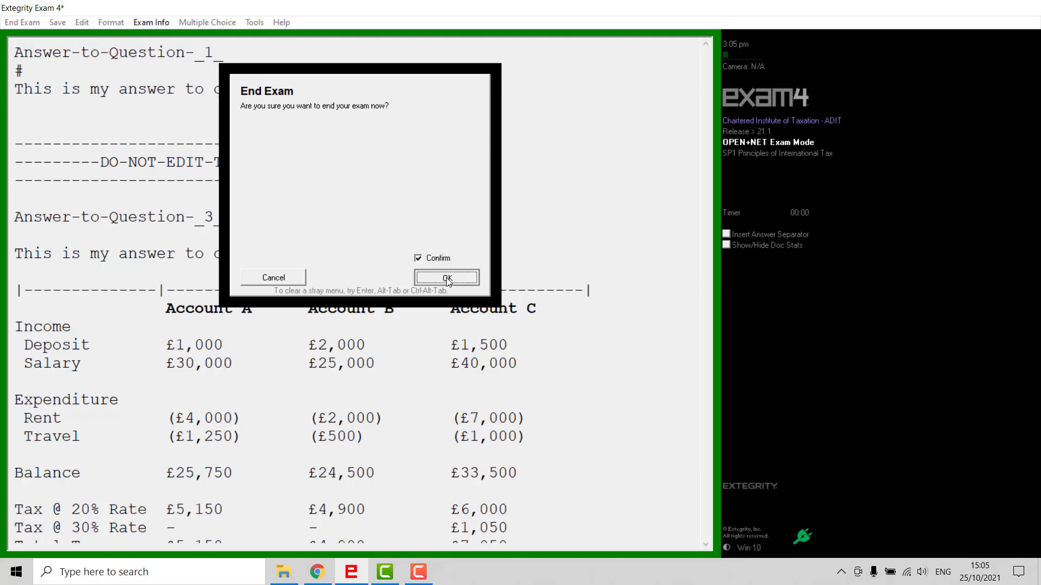